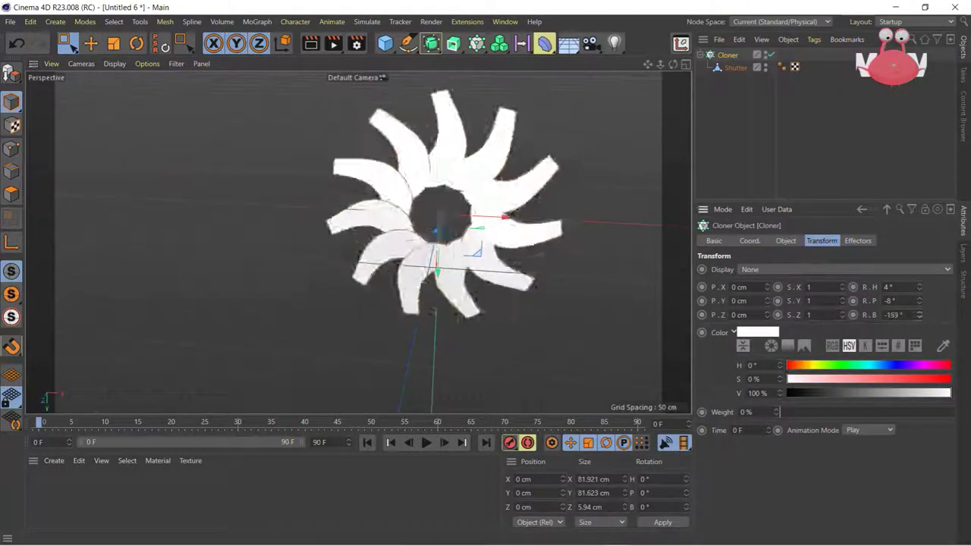
Switch the viewport to the four-view layout to see the scene from four angles
key(F5)
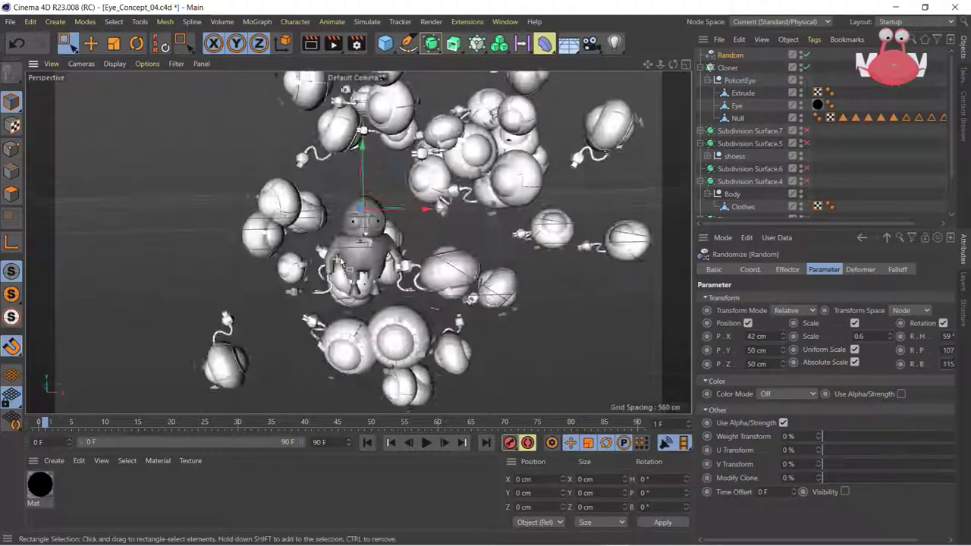
Select the Extrude object in the Object Manager
click(743, 94)
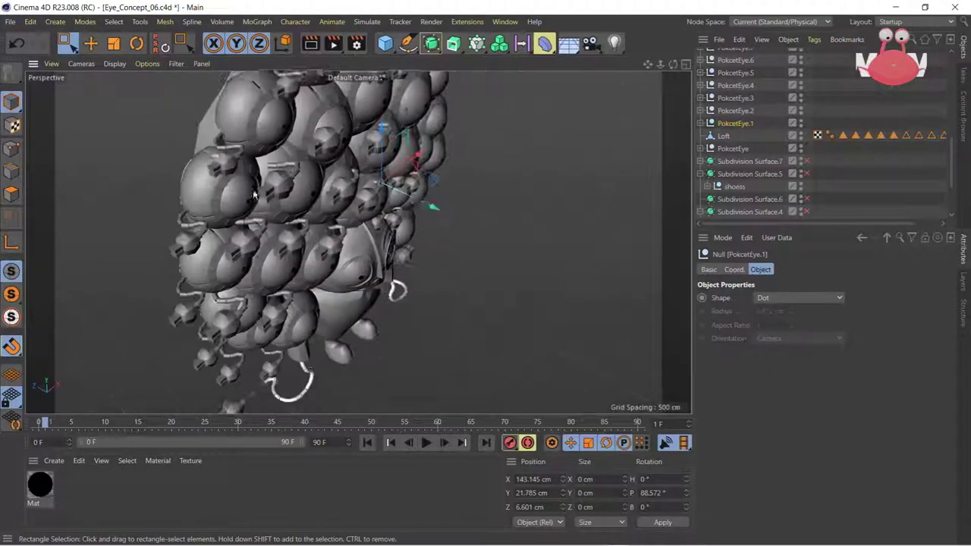
Move selected eyes into tighter spots on the head, snapping one to a vertex
mouse_move(470, 237)
alt+mouse_down()
mouse_move(302, 259)
mouse_move(357, 241)
alt+mouse_up()
alt+drag(357, 241, 423, 251)
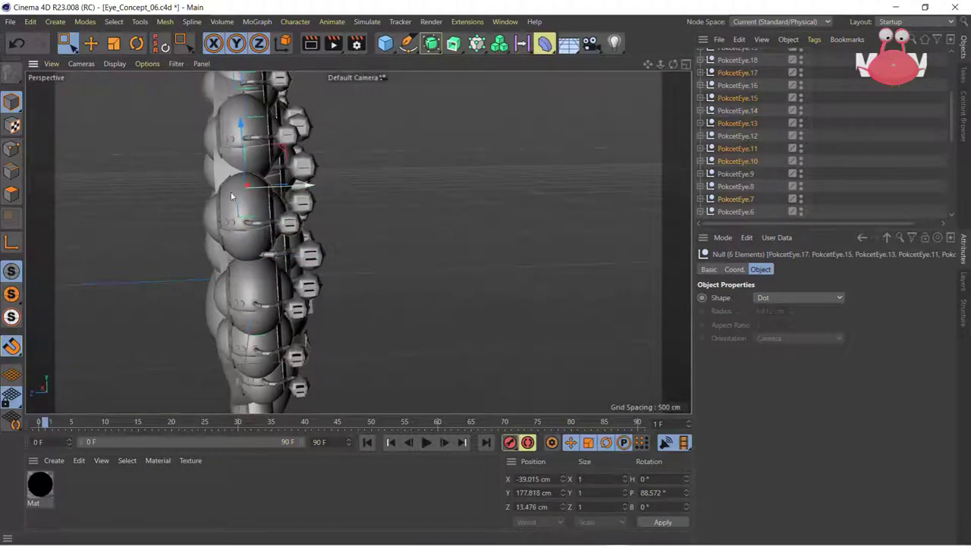
drag(306, 186, 309, 188)
alt+drag(309, 187, 497, 237)
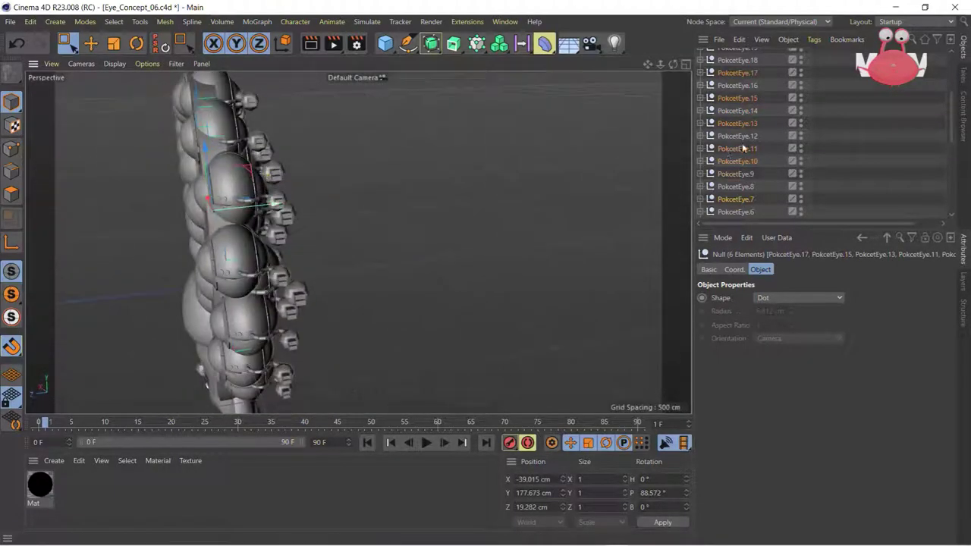
alt+drag(358, 221, 313, 152)
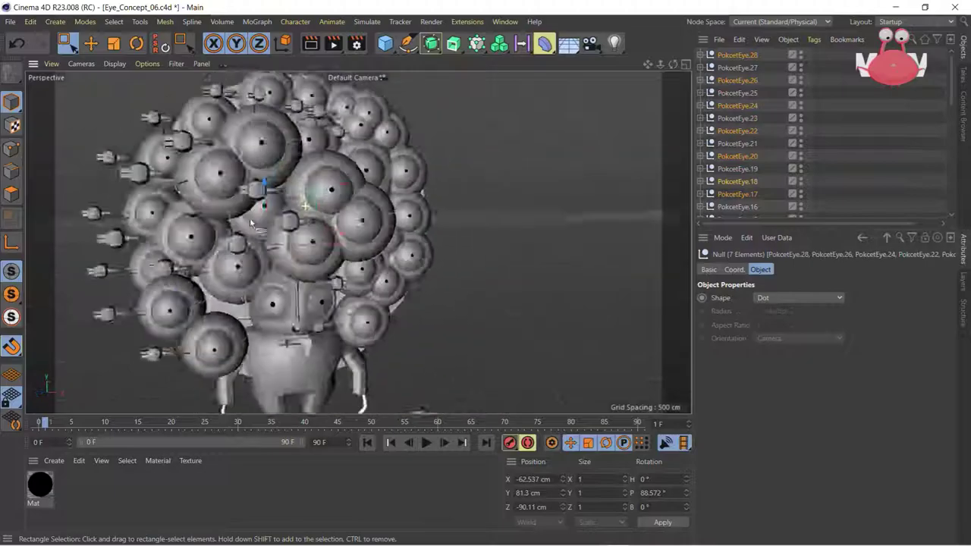
click(313, 152)
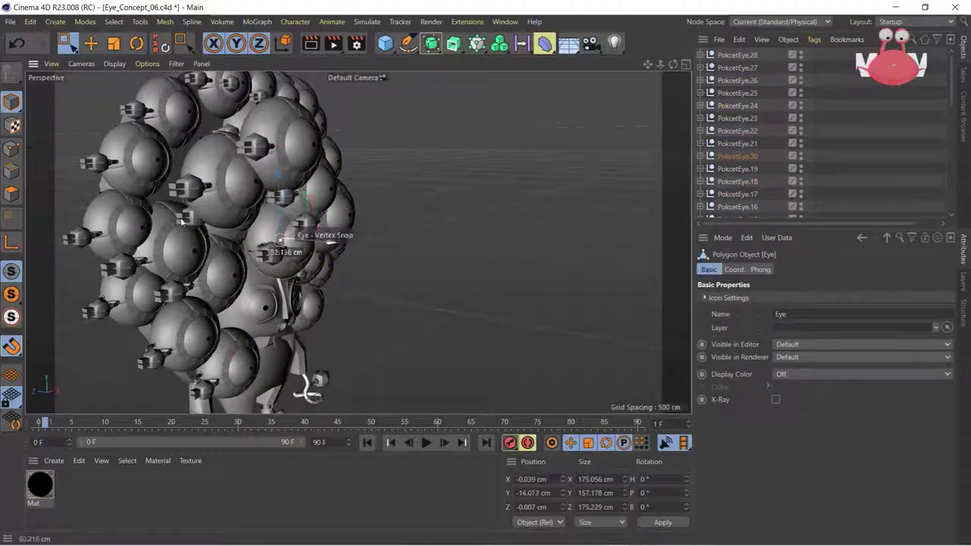
mouse_move(182, 221)
mouse_down()
mouse_move(189, 251)
mouse_move(293, 273)
mouse_up()
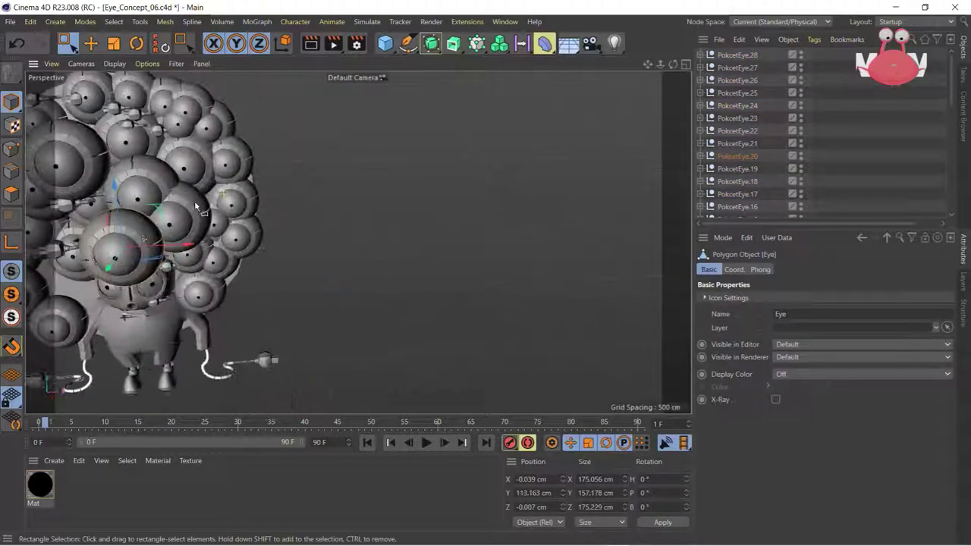
Narrow group selections of eye parts down to single eyes for further adjustment
mouse_move(190, 250)
alt+mouse_down()
mouse_move(310, 124)
mouse_move(235, 269)
alt+mouse_up()
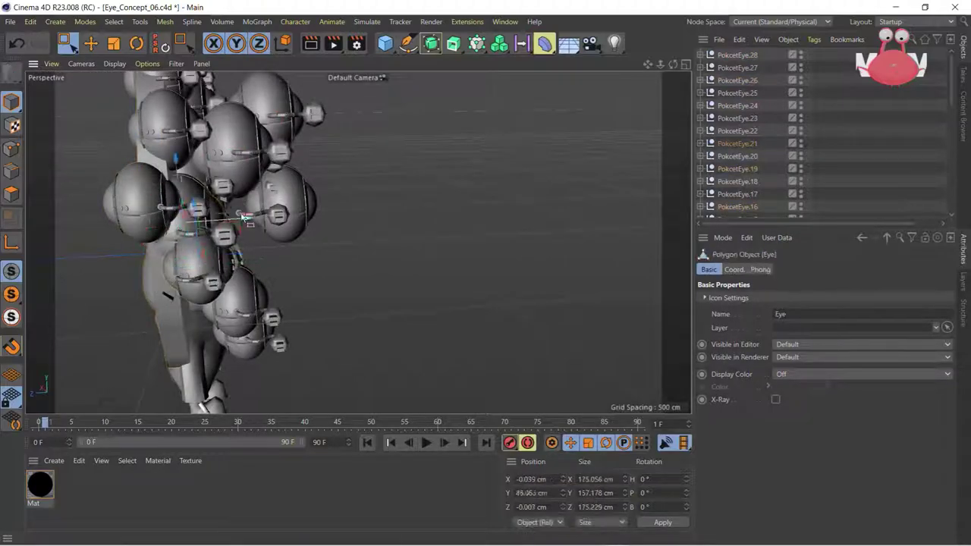
mouse_move(243, 218)
alt+mouse_down()
mouse_move(317, 134)
mouse_move(210, 257)
mouse_move(379, 178)
alt+mouse_up()
click(258, 304)
alt+drag(253, 229, 87, 351)
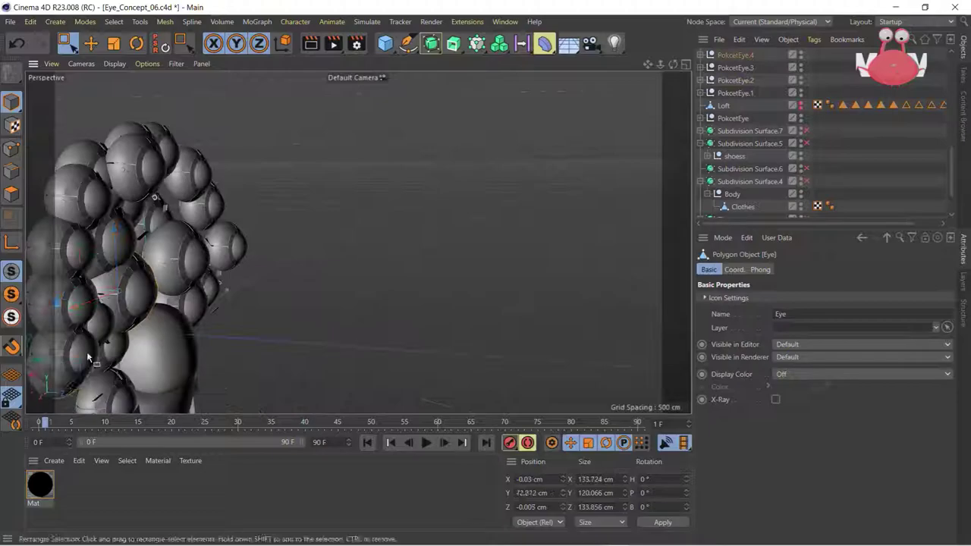
mouse_move(52, 307)
alt+mouse_down()
mouse_move(344, 111)
mouse_move(371, 105)
mouse_move(427, 191)
mouse_move(255, 261)
mouse_move(394, 228)
alt+mouse_up()
click(255, 261)
click(255, 260)
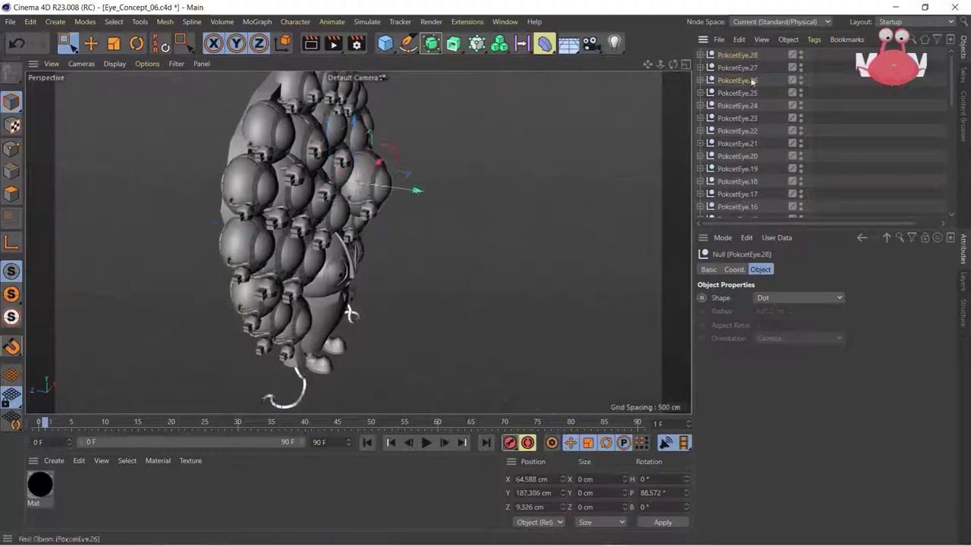
mouse_move(357, 189)
alt+mouse_down()
mouse_move(243, 210)
mouse_move(425, 160)
mouse_move(230, 201)
alt+mouse_up()
click(243, 210)
Enlarge the Object Manager list and move one eye to a new position in the cluster
drag(939, 227, 940, 499)
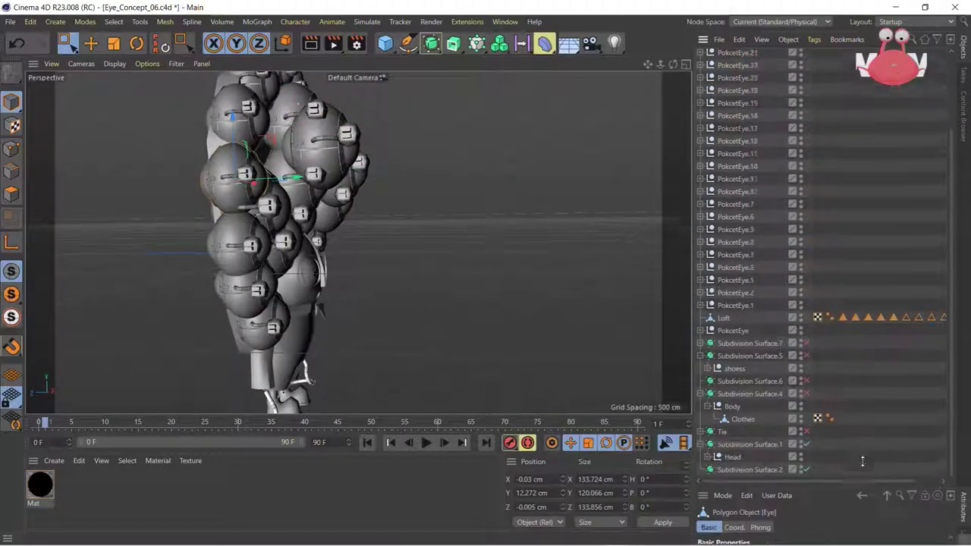
click(298, 259)
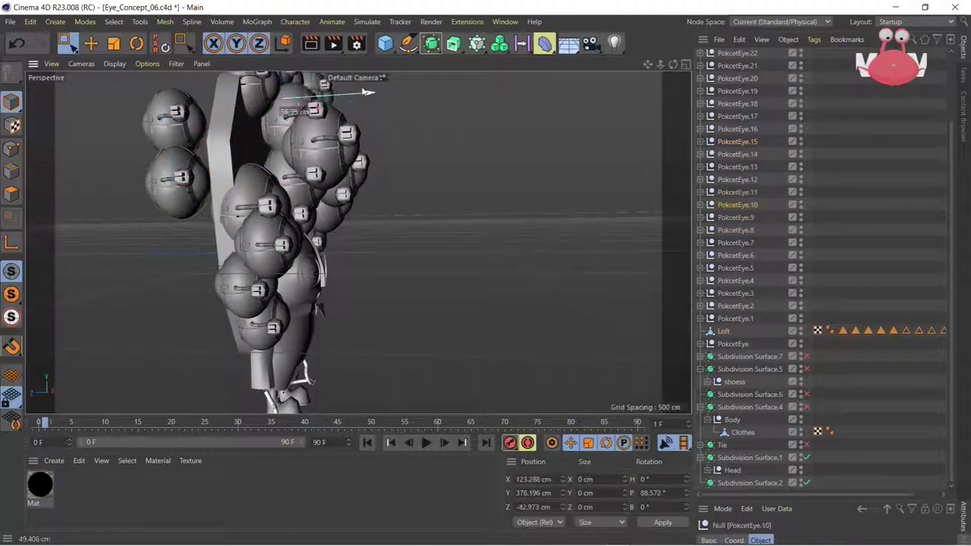
mouse_move(435, 116)
mouse_down()
mouse_move(357, 121)
mouse_move(181, 281)
mouse_up()
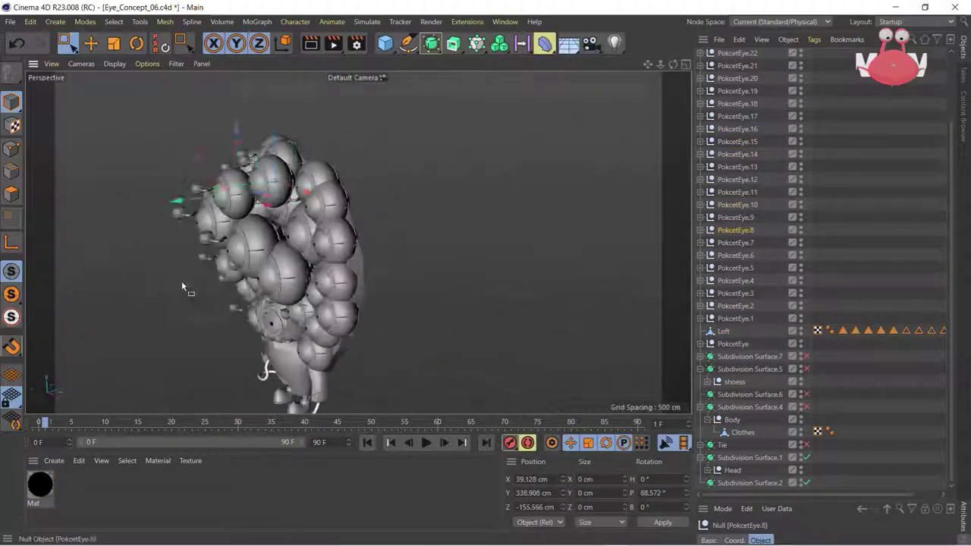
mouse_move(279, 257)
alt+mouse_down()
mouse_move(100, 179)
mouse_move(201, 194)
mouse_move(66, 186)
mouse_move(312, 239)
mouse_move(441, 251)
mouse_move(320, 128)
alt+mouse_up()
scroll(228, 228, up, 5)
Select the Loft object, then step through neighbouring eyes and rotate one
click(724, 332)
scroll(304, 228, down, 3)
click(201, 193)
click(312, 239)
scroll(312, 239, down, 2)
click(442, 250)
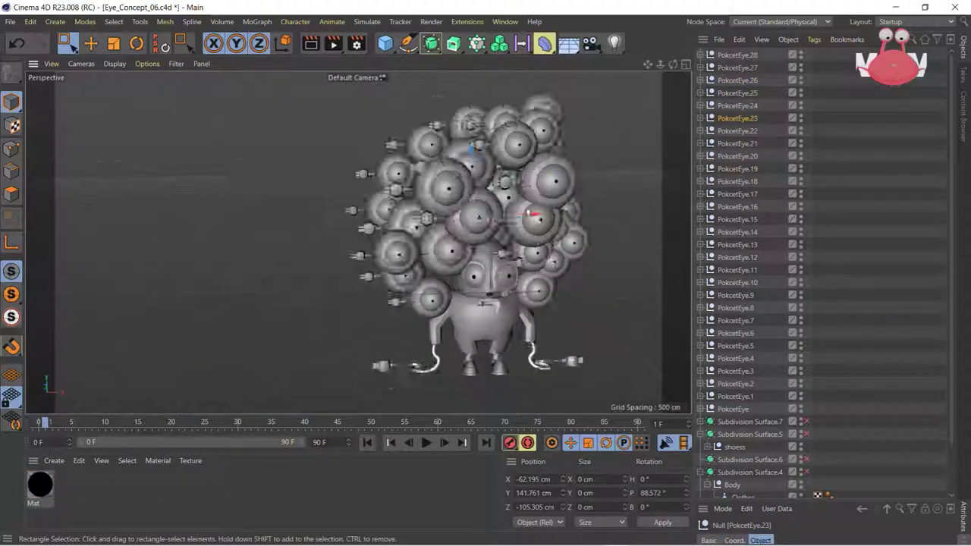
click(742, 261)
alt+drag(303, 213, 231, 206)
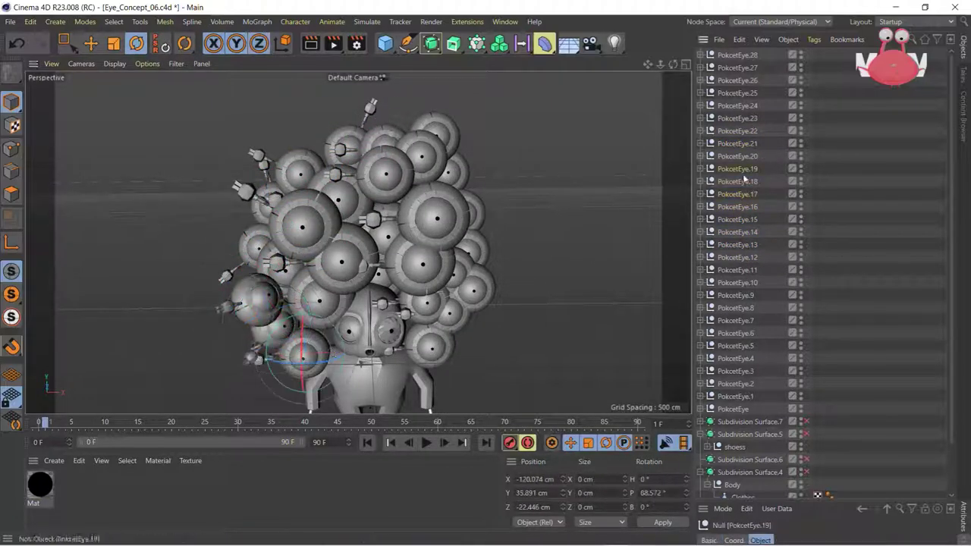
Turn several eyeballs to point different ways, one by about -55 degrees
scroll(338, 337, up, 3)
click(740, 118)
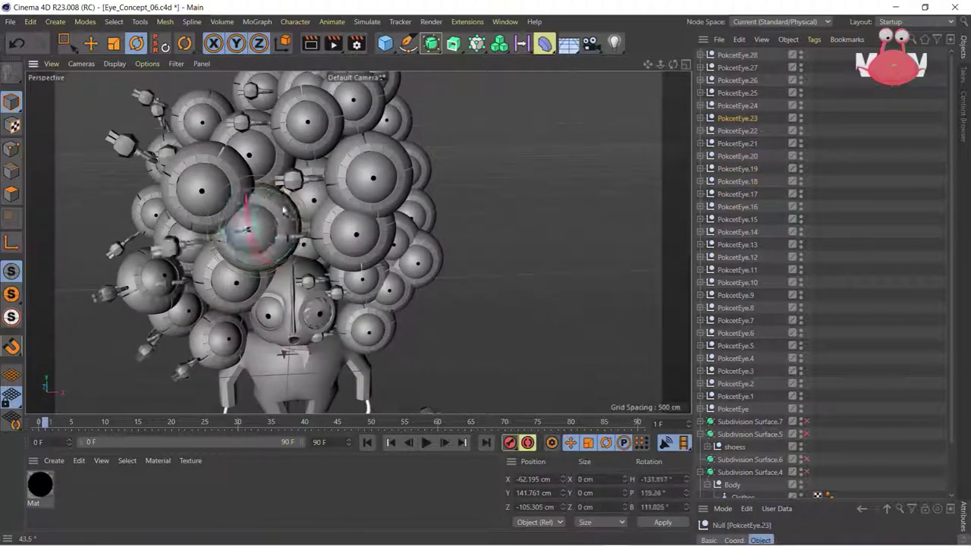
alt+drag(216, 176, 379, 174)
click(384, 173)
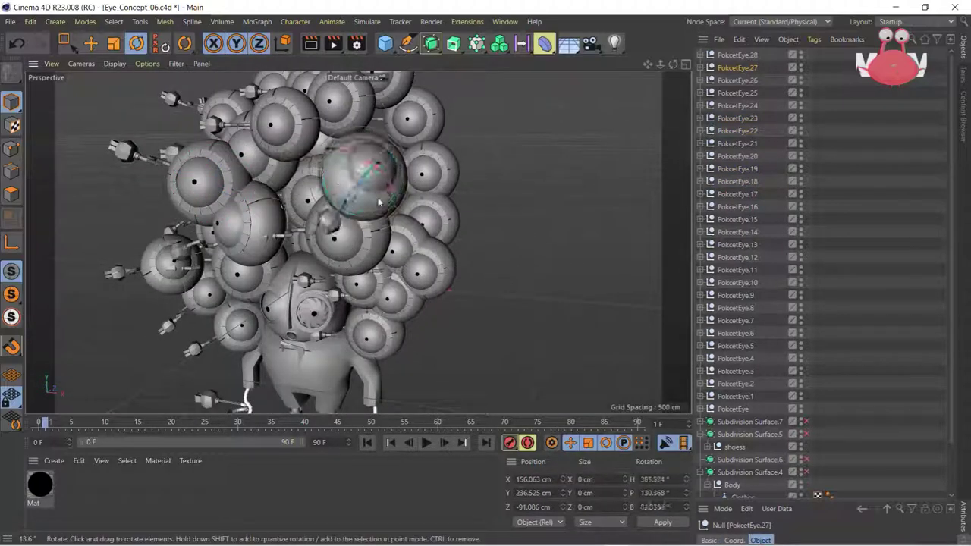
alt+drag(352, 247, 296, 201)
click(292, 201)
drag(315, 170, 324, 203)
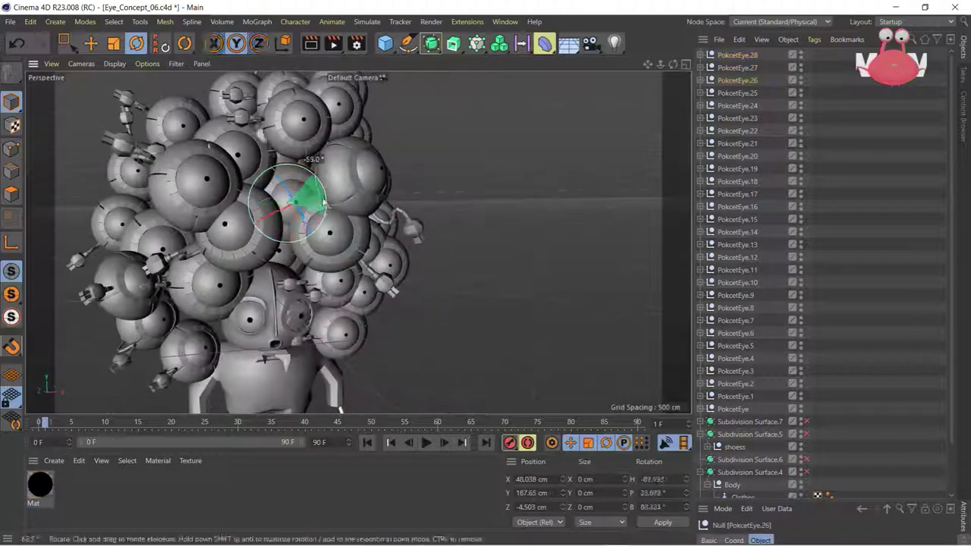
alt+drag(241, 179, 362, 262)
Reorient more eyeballs on the right and beside the face, then save incrementally
click(362, 262)
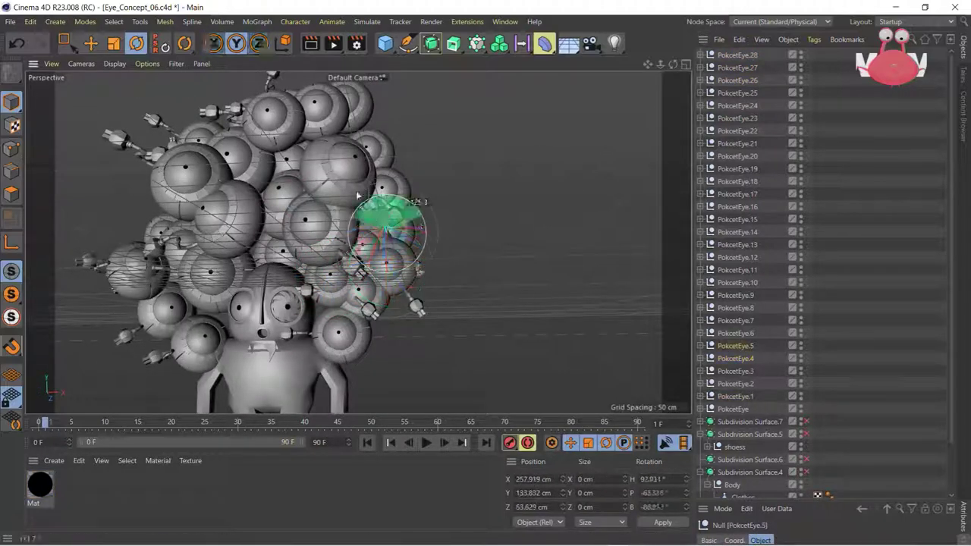
click(394, 157)
mouse_move(512, 94)
alt+mouse_down()
mouse_move(222, 245)
mouse_move(338, 304)
mouse_move(256, 357)
alt+mouse_up()
click(221, 245)
click(337, 304)
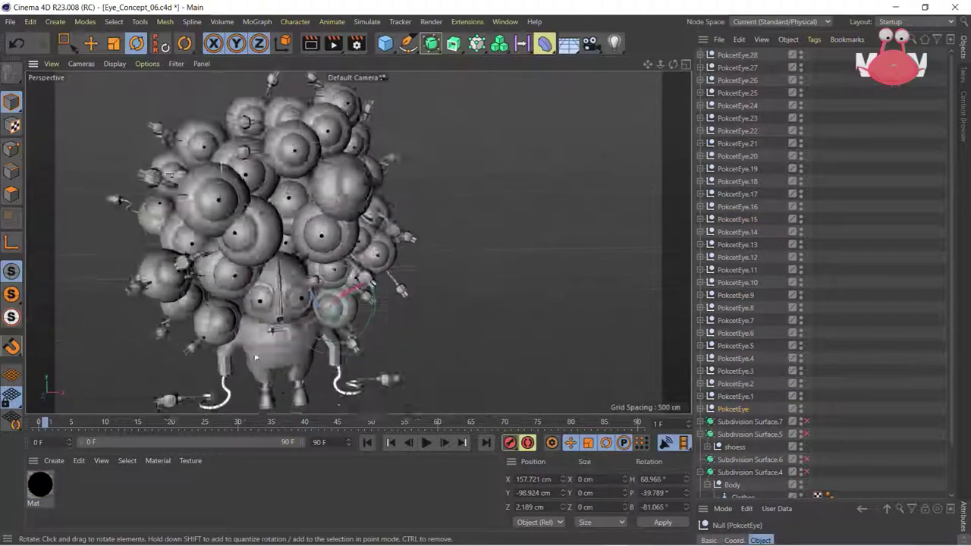
click(9, 21)
Adjust an eyeball near the top left and save another increment, Eye_Concept_08.c4d
mouse_move(312, 173)
alt+mouse_down()
mouse_move(331, 161)
mouse_move(290, 179)
alt+mouse_up()
click(291, 180)
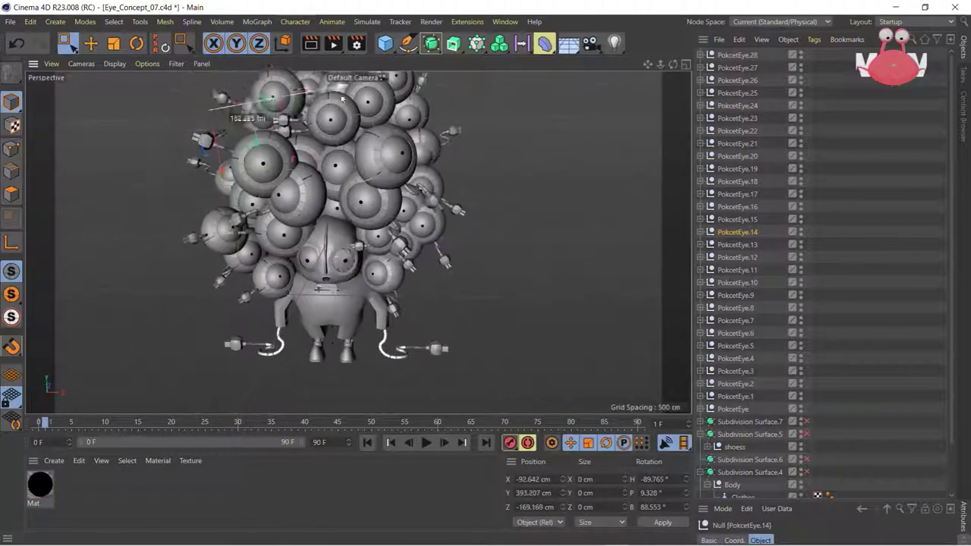
alt+drag(292, 308, 242, 251)
click(10, 21)
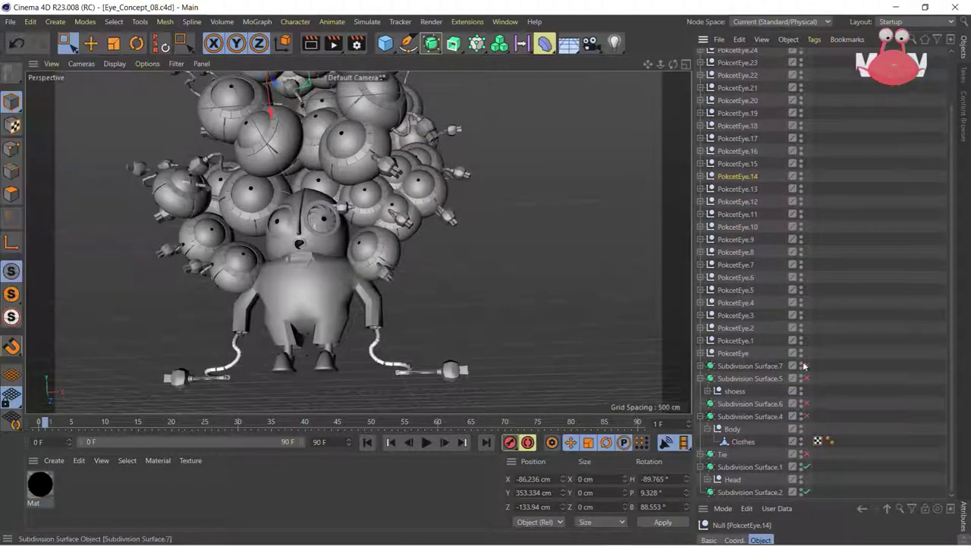
Hide the viewport grid, run a quick viewport test render and open Render Settings
alt+drag(304, 228, 320, 242)
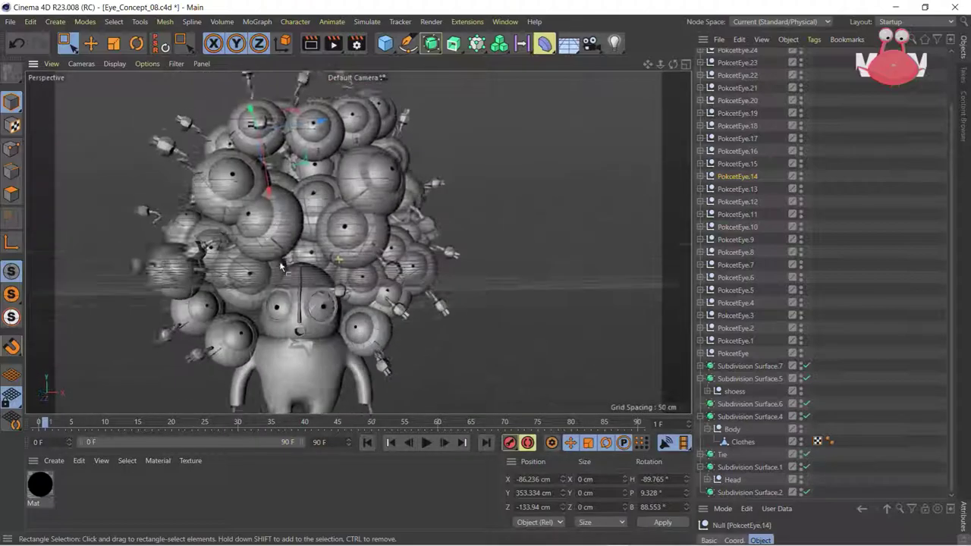
click(176, 64)
click(220, 283)
click(311, 43)
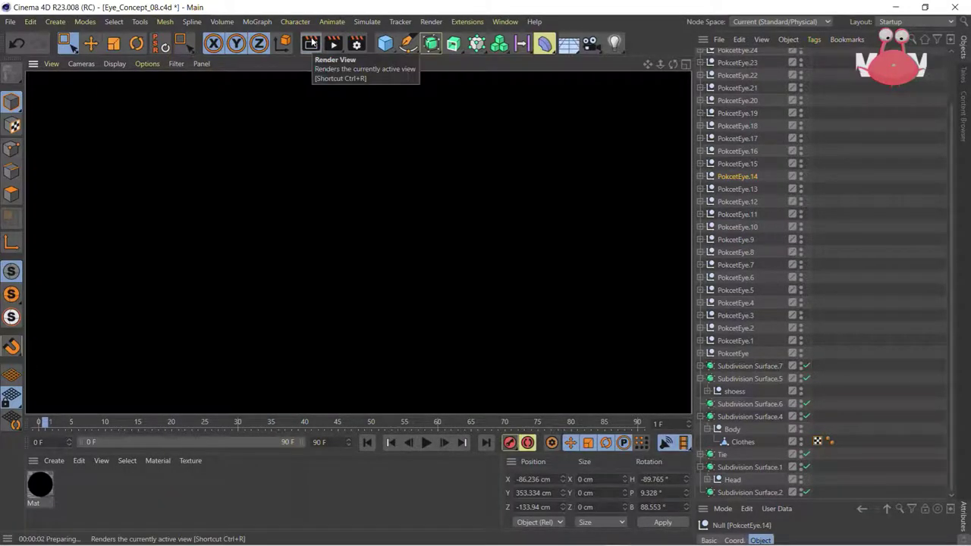
click(357, 43)
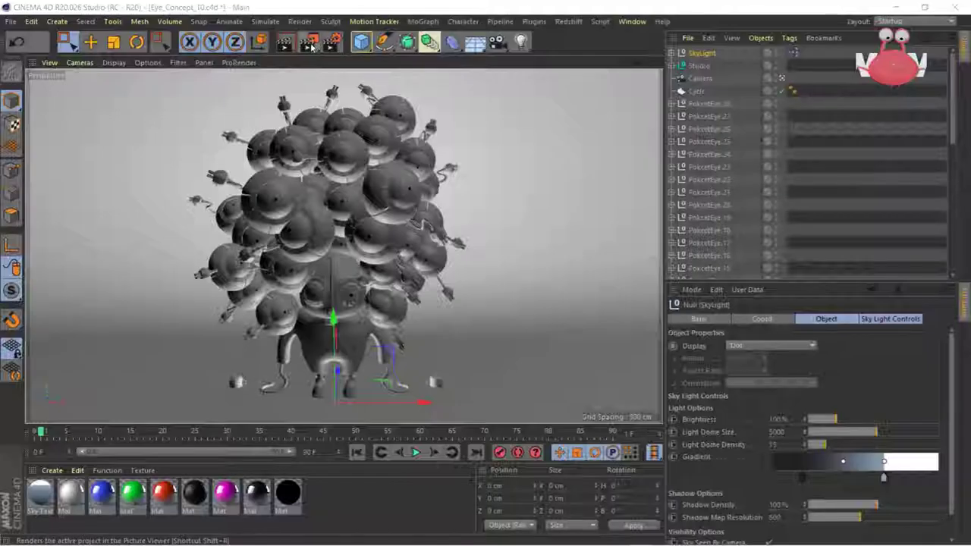
Render the grey clay character to the Picture Viewer and zoom into the finished 1280x720 image
click(310, 44)
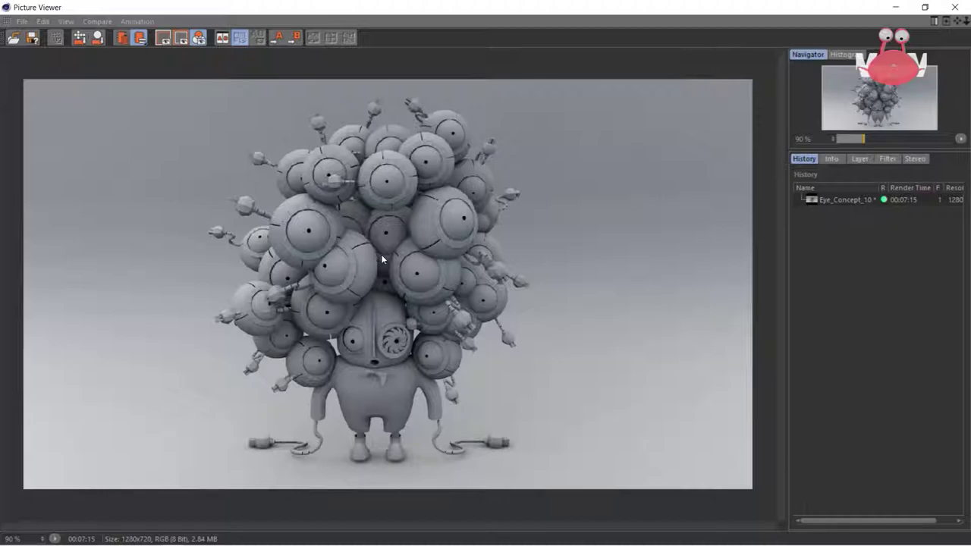
scroll(383, 259, up, 2)
scroll(418, 308, up, 1)
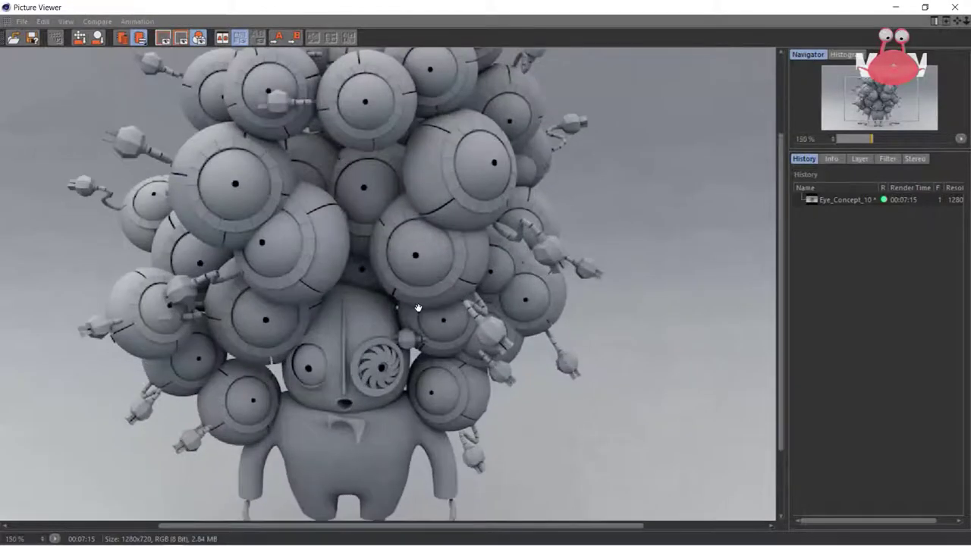
scroll(418, 307, down, 2)
click(641, 537)
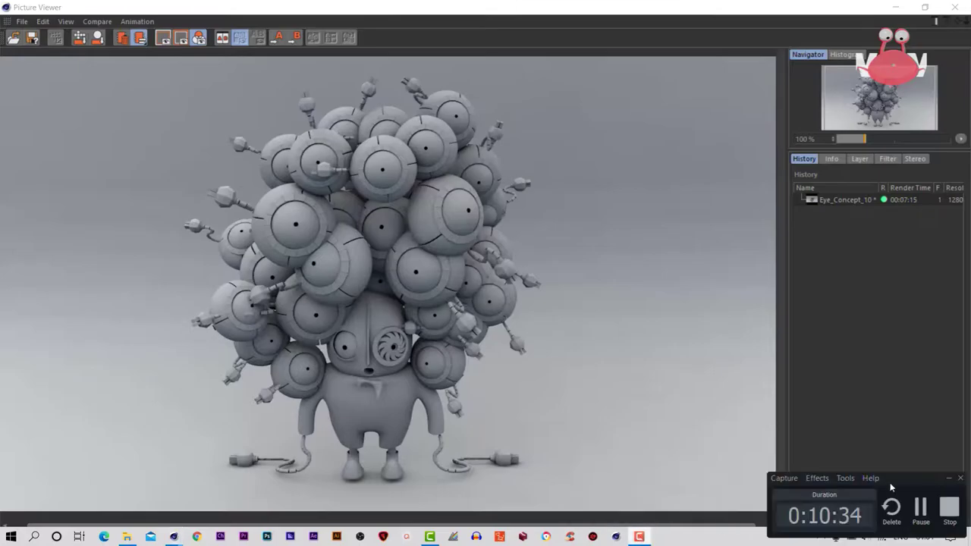